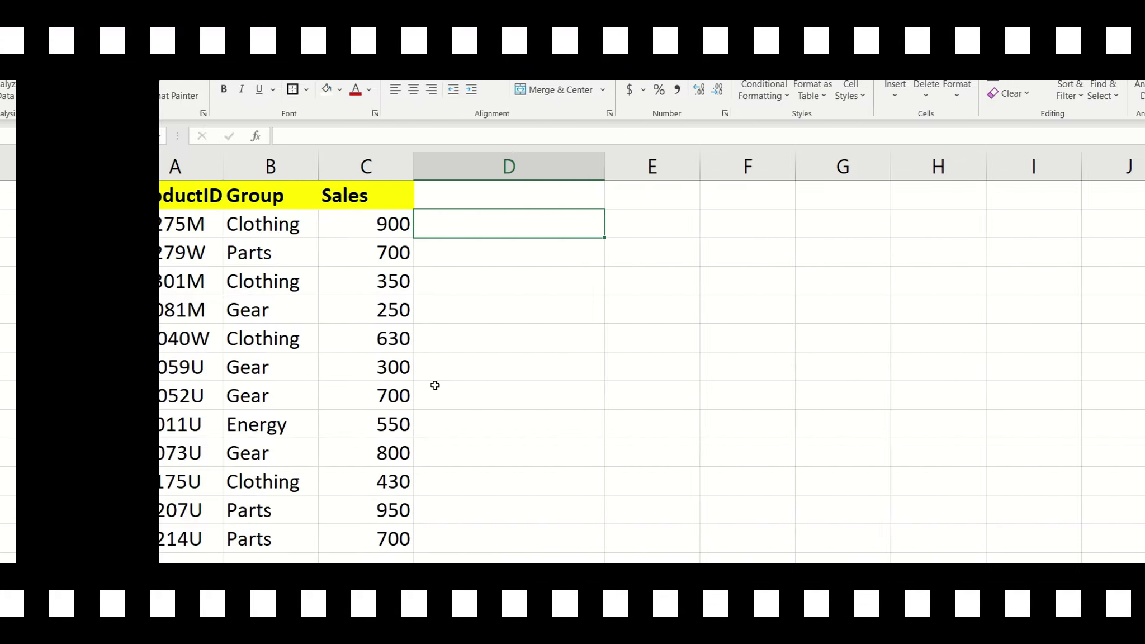
# Start a LET formula in cell F3 that assigns 2 to the name X and 3 to the name Y.
pyautogui.click(949, 365)
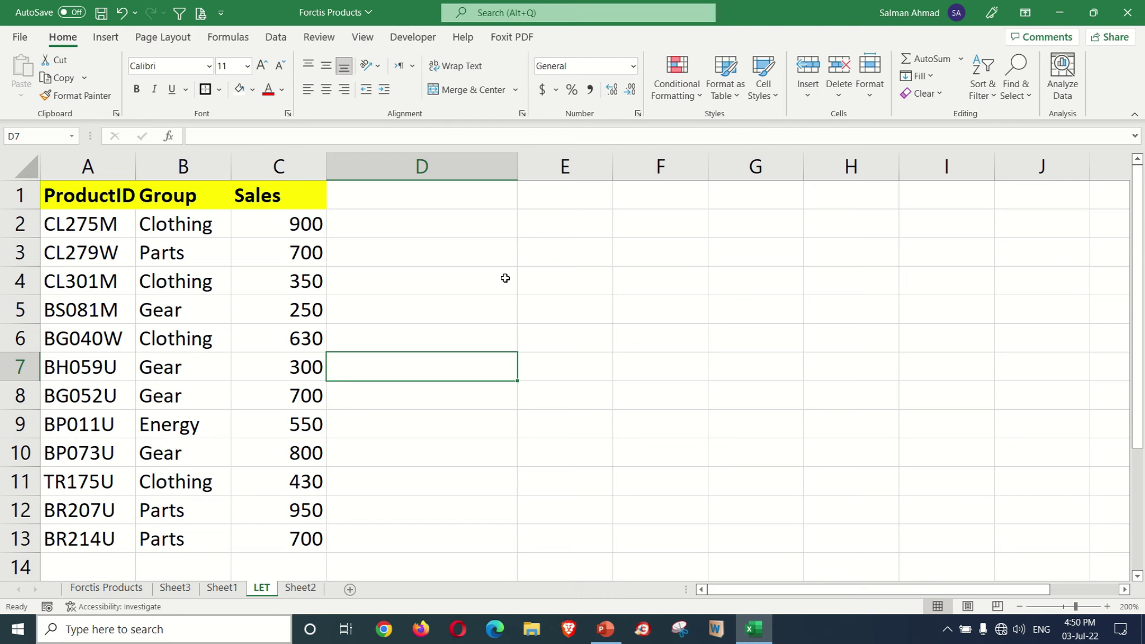
pyautogui.click(661, 243)
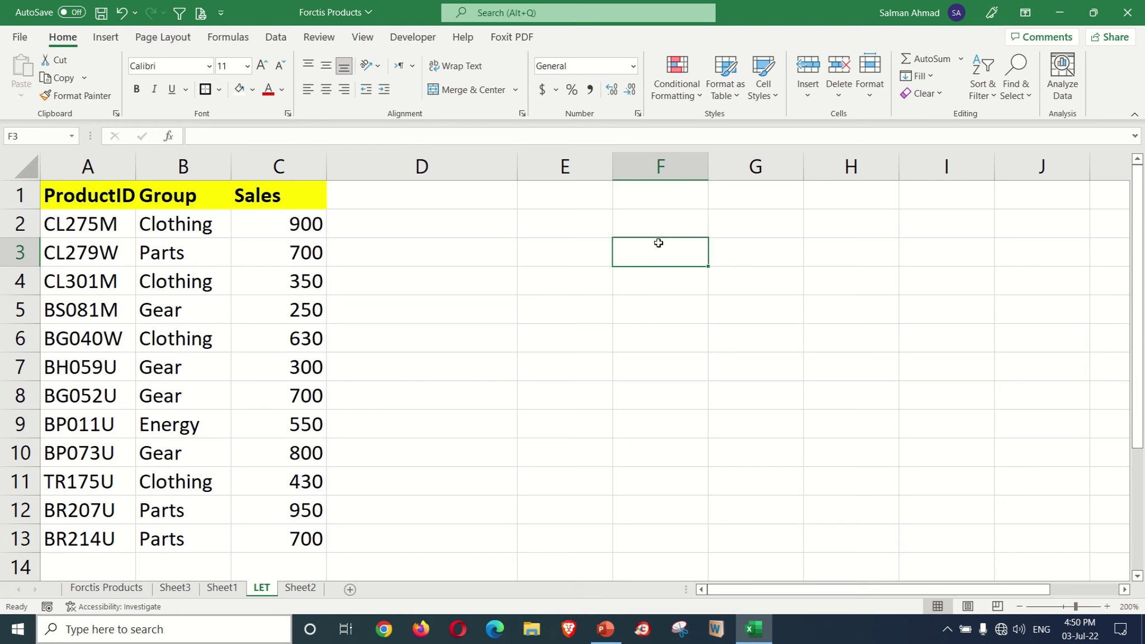
pyautogui.write('=LET')
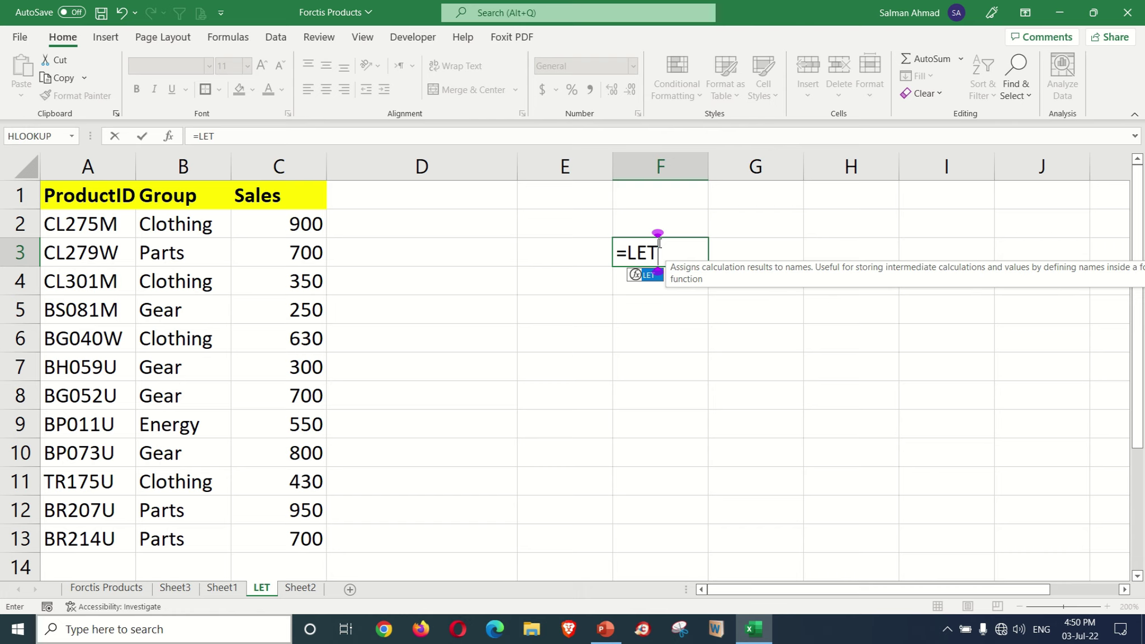
pyautogui.write('(')
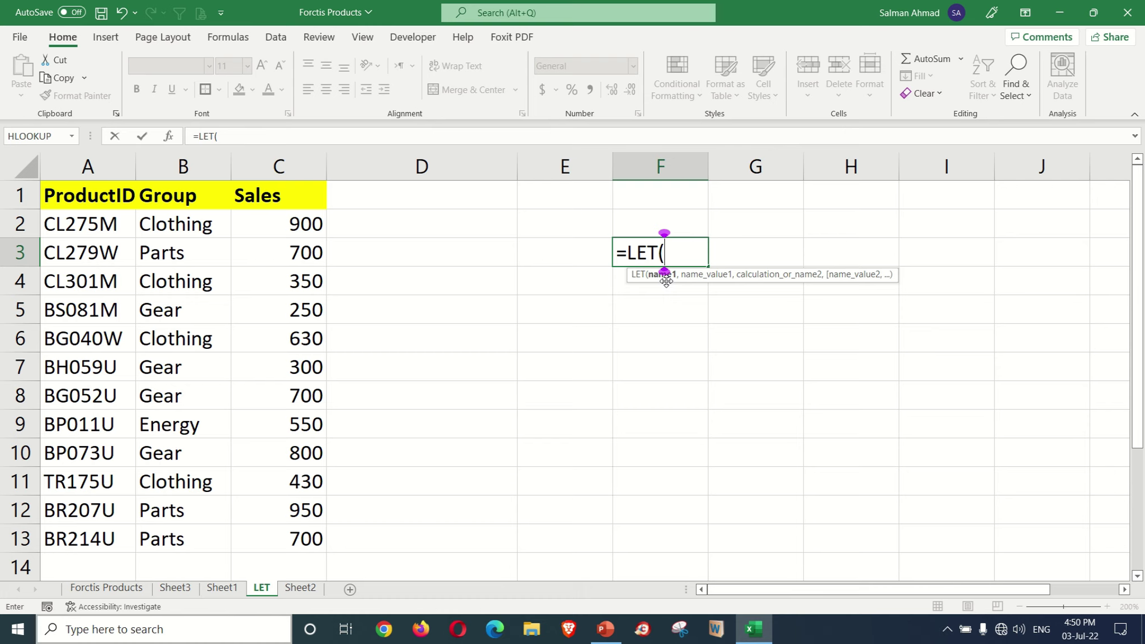
pyautogui.write('X')
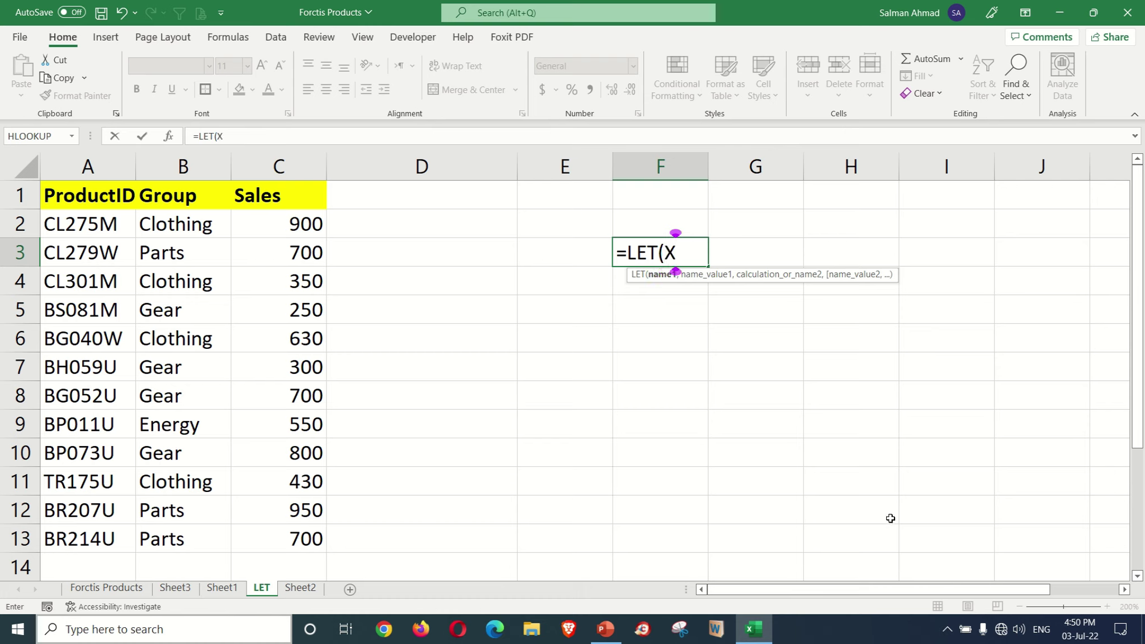
pyautogui.write(',')
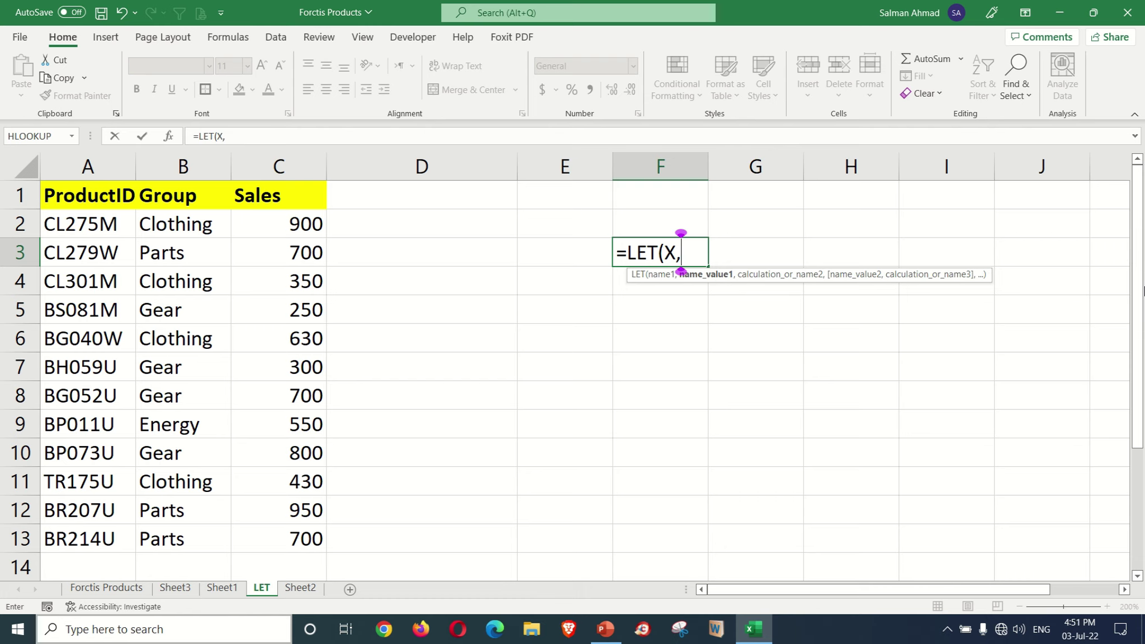
pyautogui.write('2,')
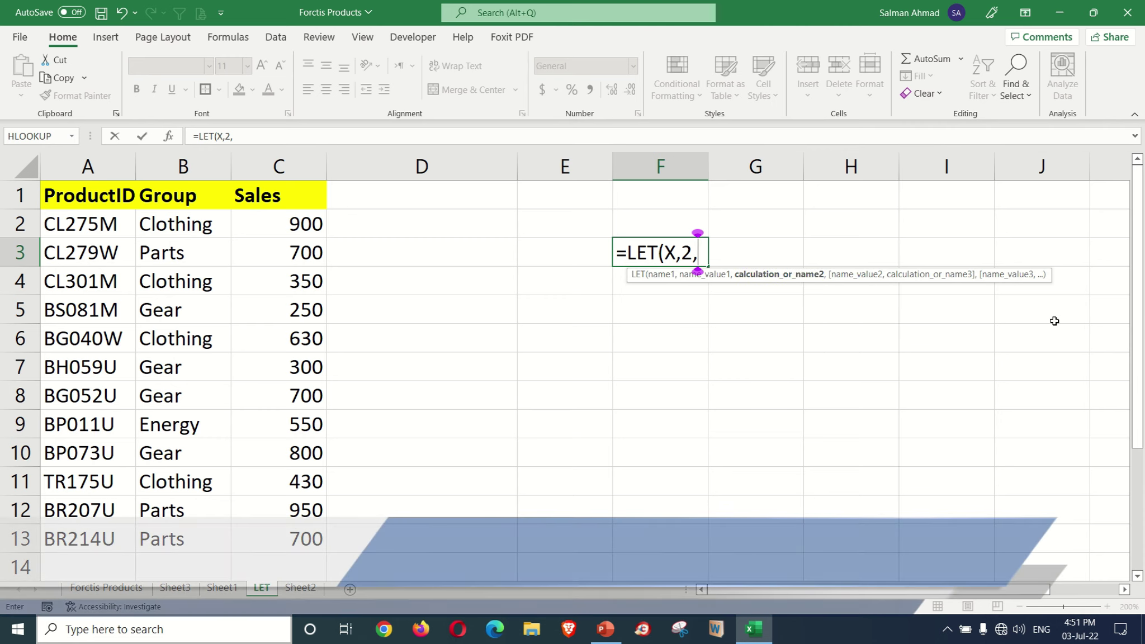
pyautogui.write('Y')
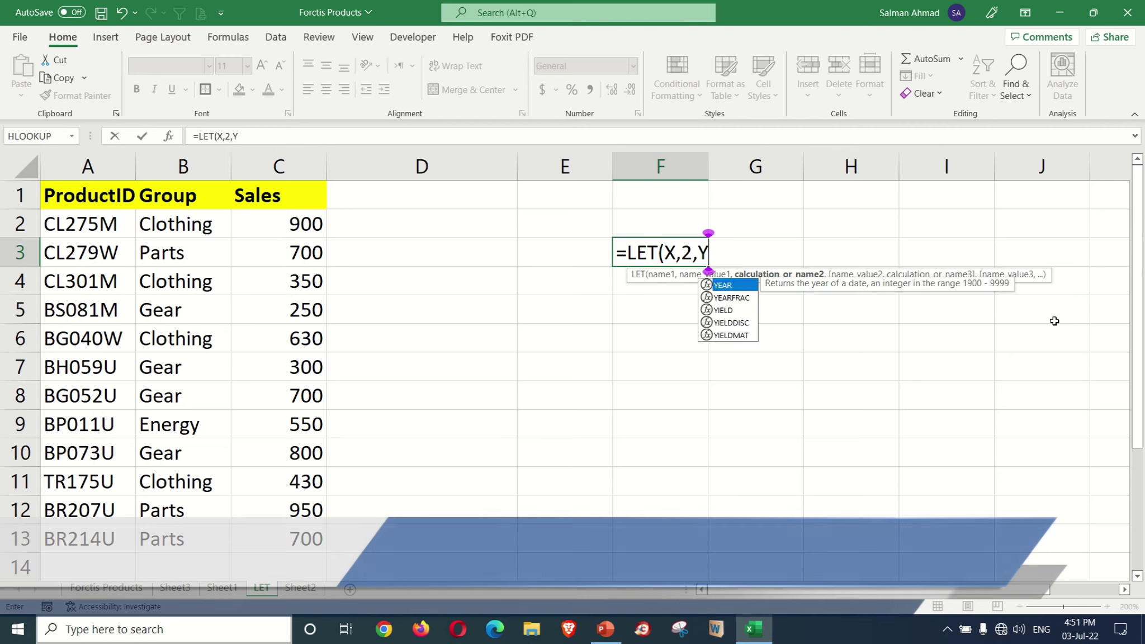
pyautogui.write(',')
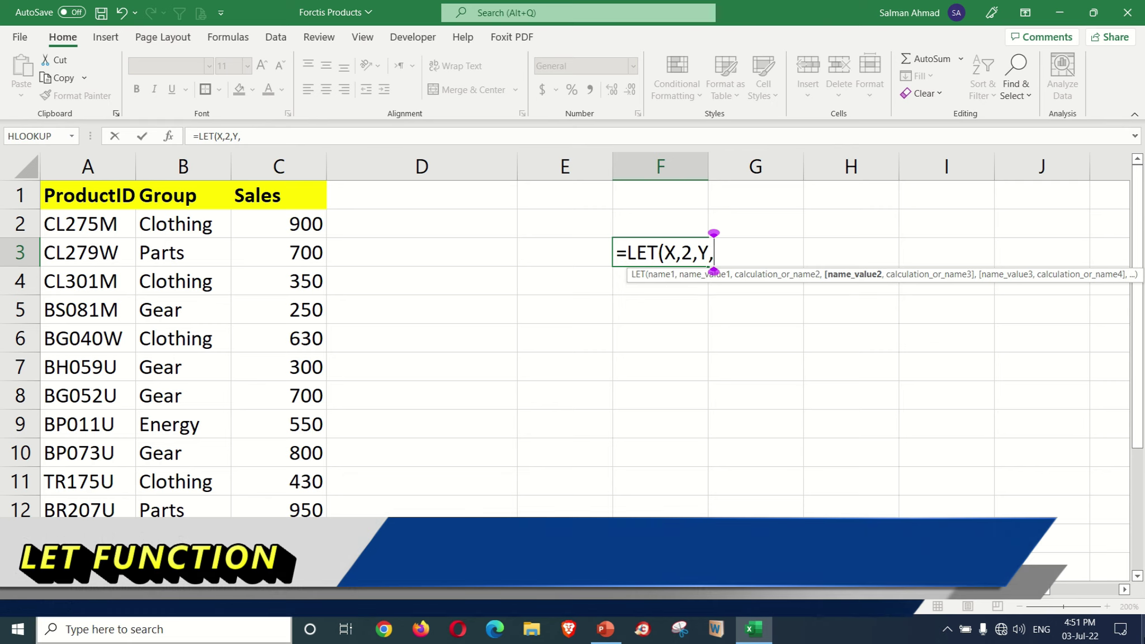
pyautogui.write('3,')
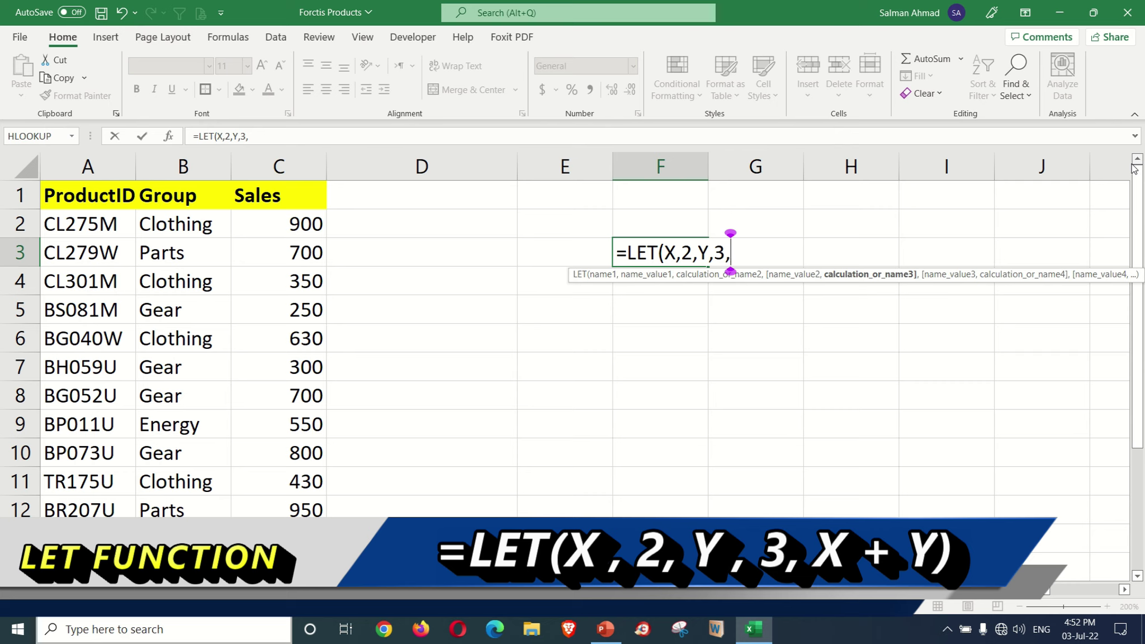
# Complete the LET formula in F3 with the calculation X+Y and enter it.
pyautogui.write('X')
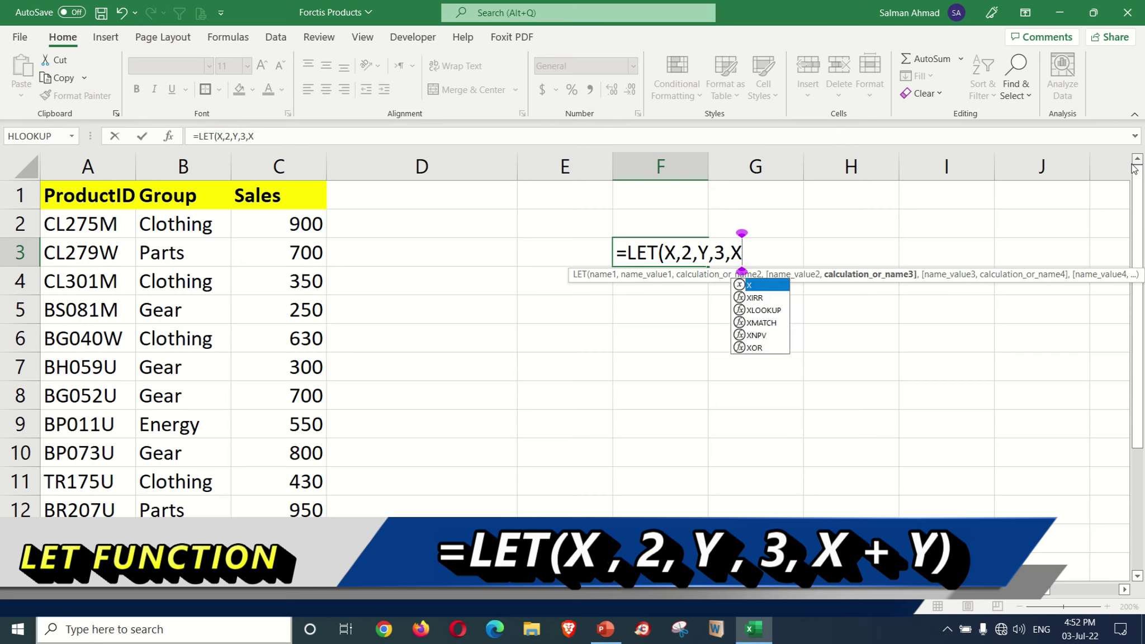
pyautogui.write('=')
pyautogui.write('+')
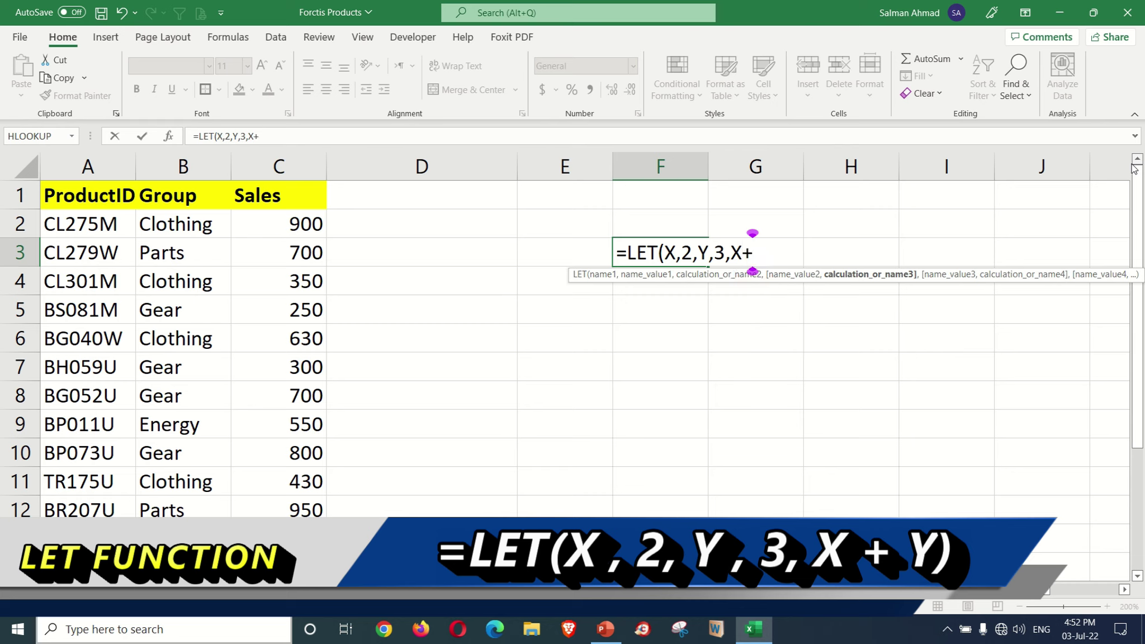
pyautogui.write('Y)')
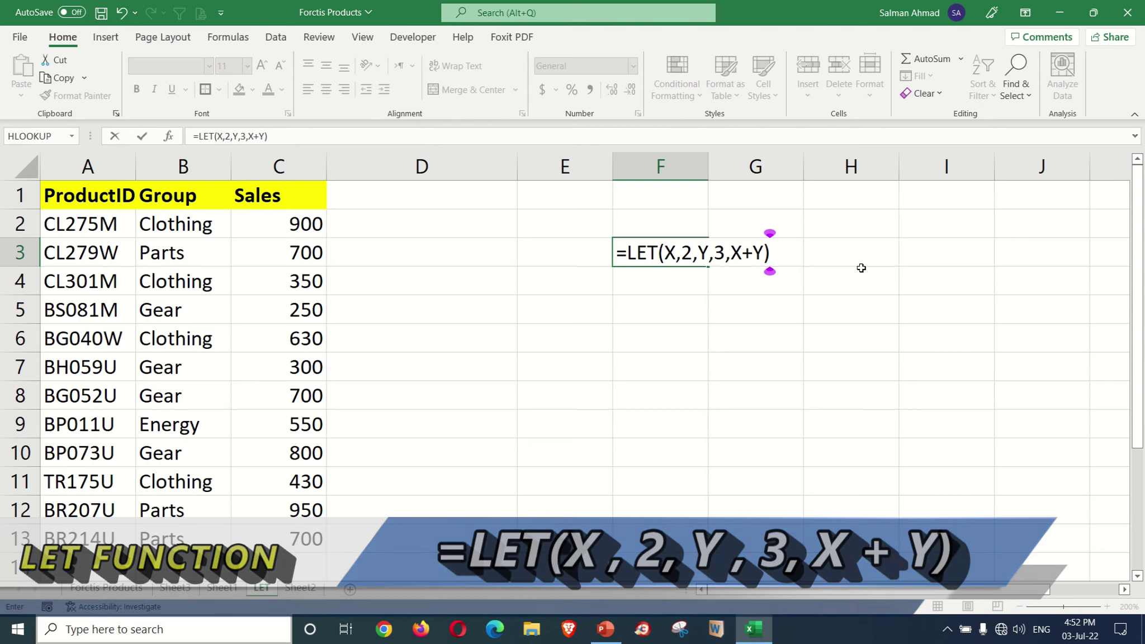
pyautogui.press('Return')
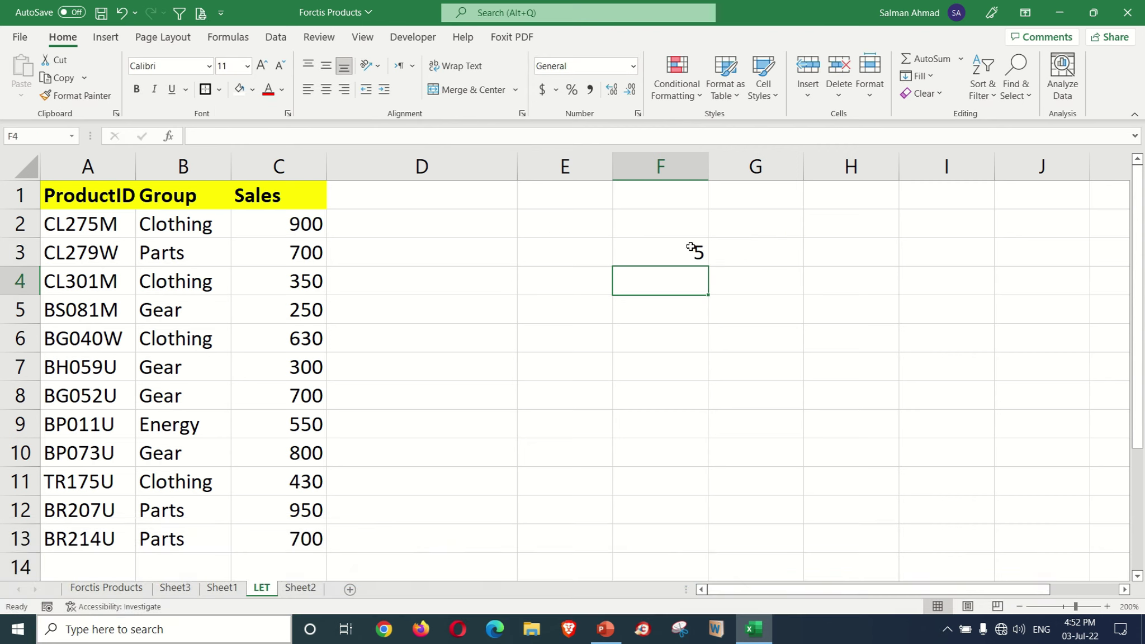
# Clear the LET formula from cell F3 and select the Sales values in C2:C13.
pyautogui.click(694, 254)
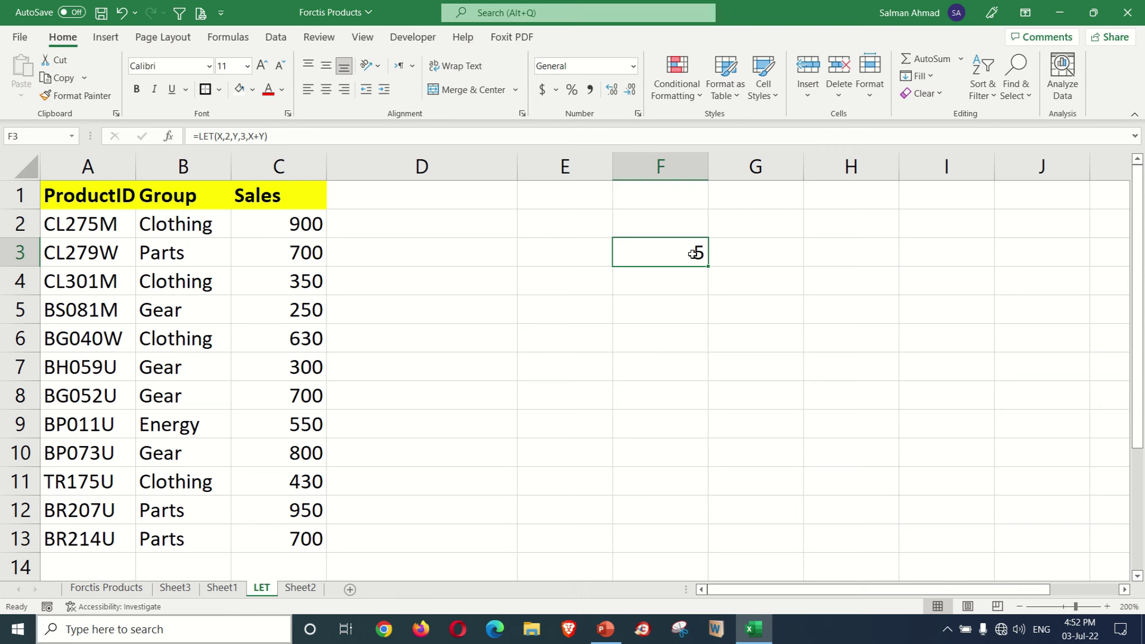
pyautogui.press('Delete')
pyautogui.click(290, 222)
pyautogui.moveTo(290, 223); pyautogui.dragTo(293, 540)
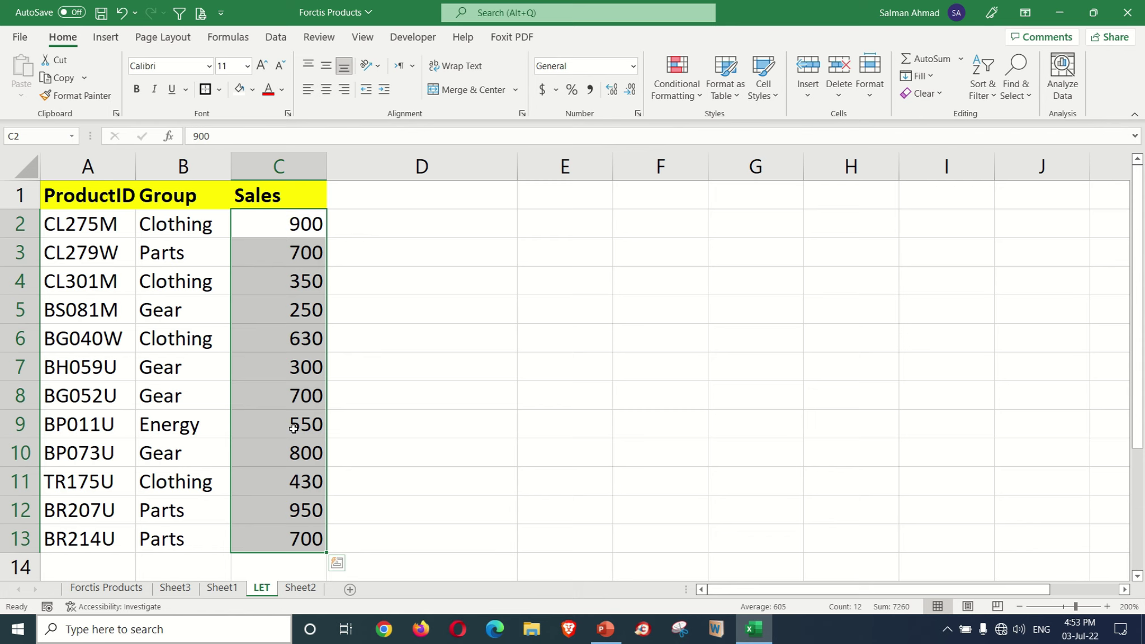
# Start a LET formula in cell D4 that defines the name SALES as SUM(C2:C13).
pyautogui.click(383, 287)
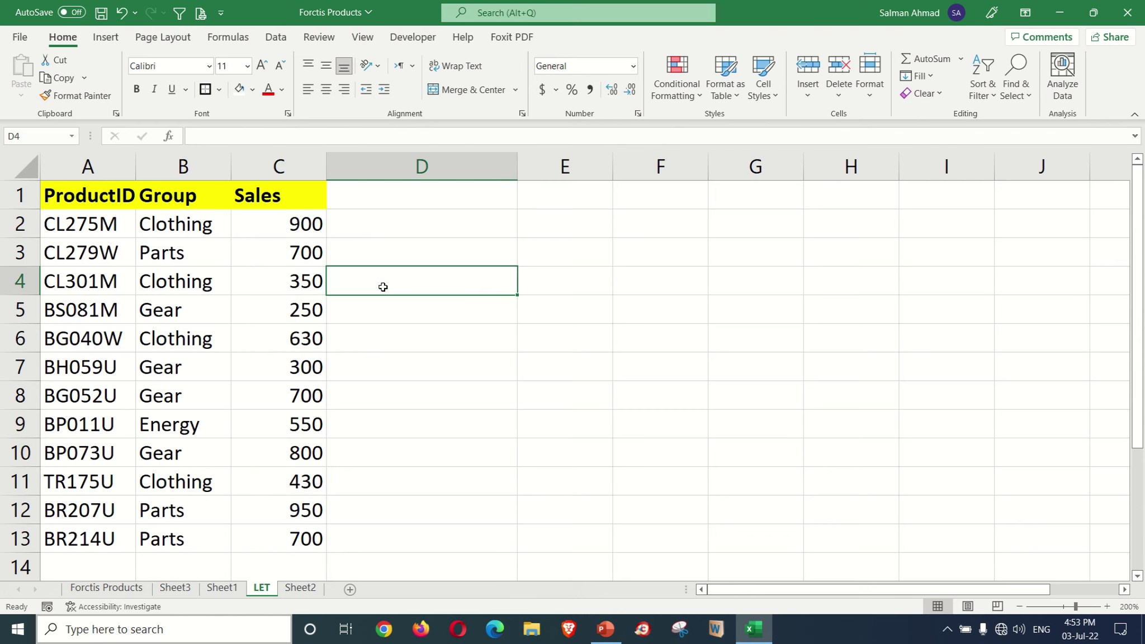
pyautogui.write('=')
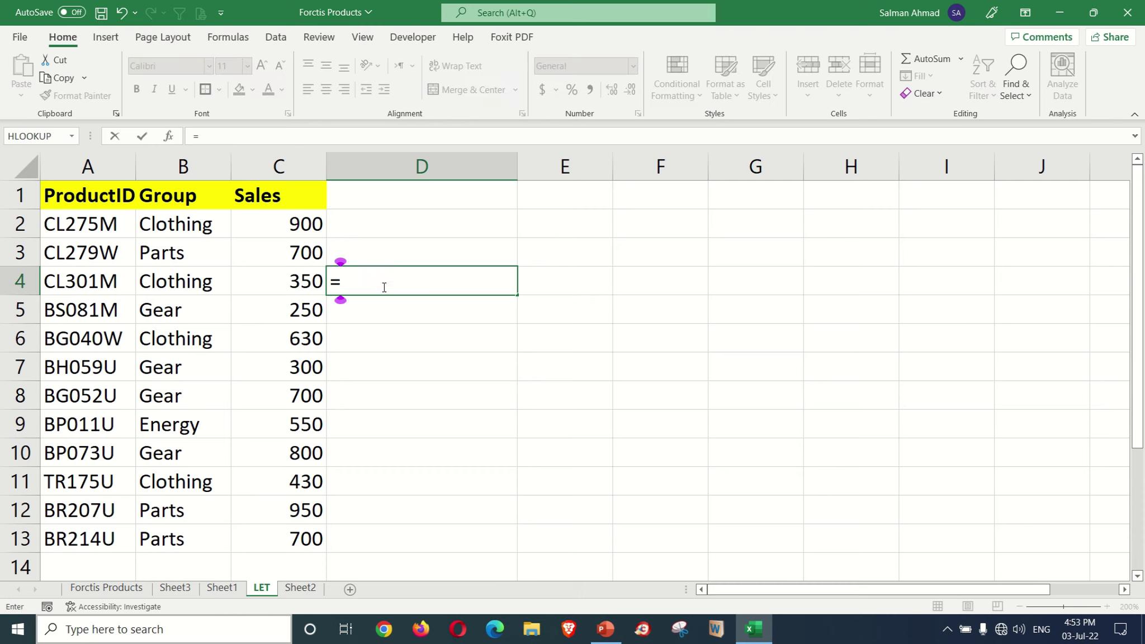
pyautogui.write('LET(')
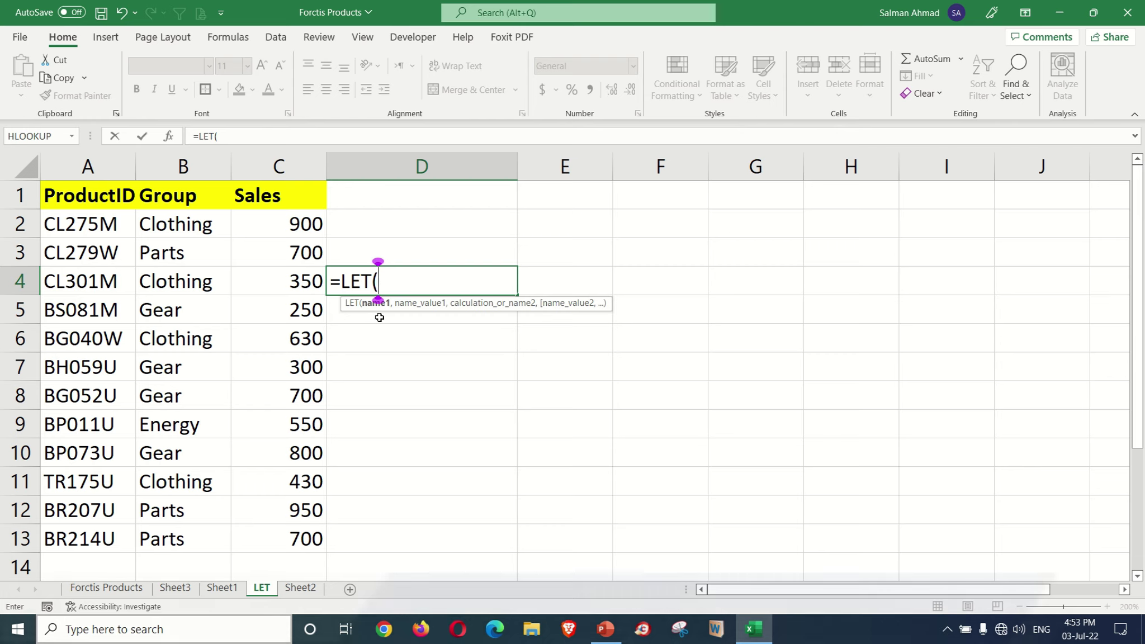
pyautogui.write('SALES')
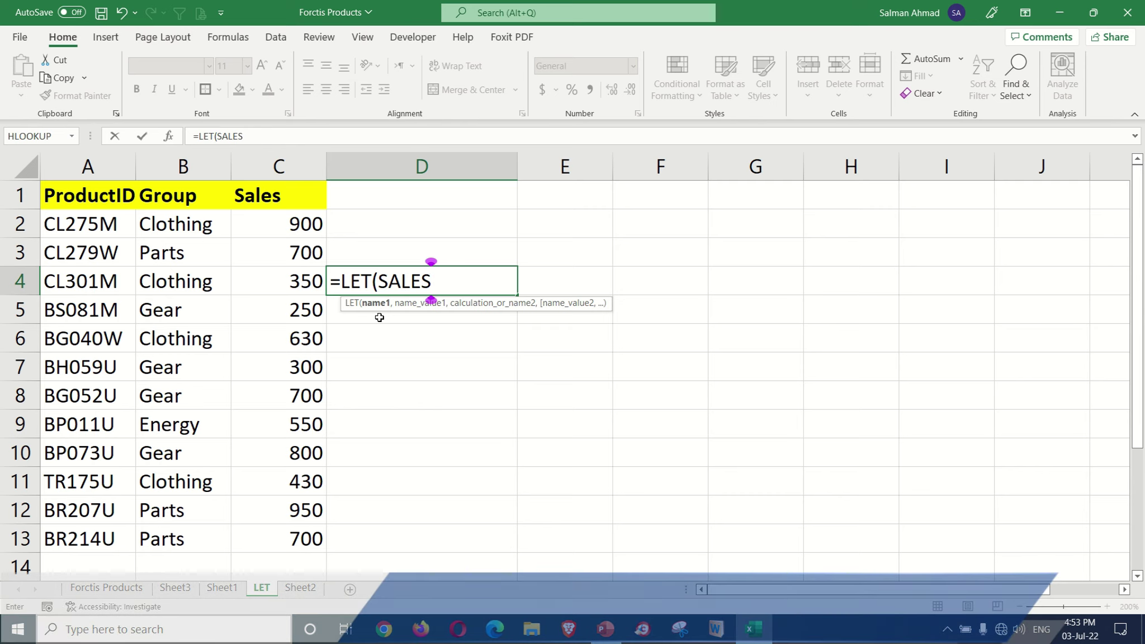
pyautogui.write(',')
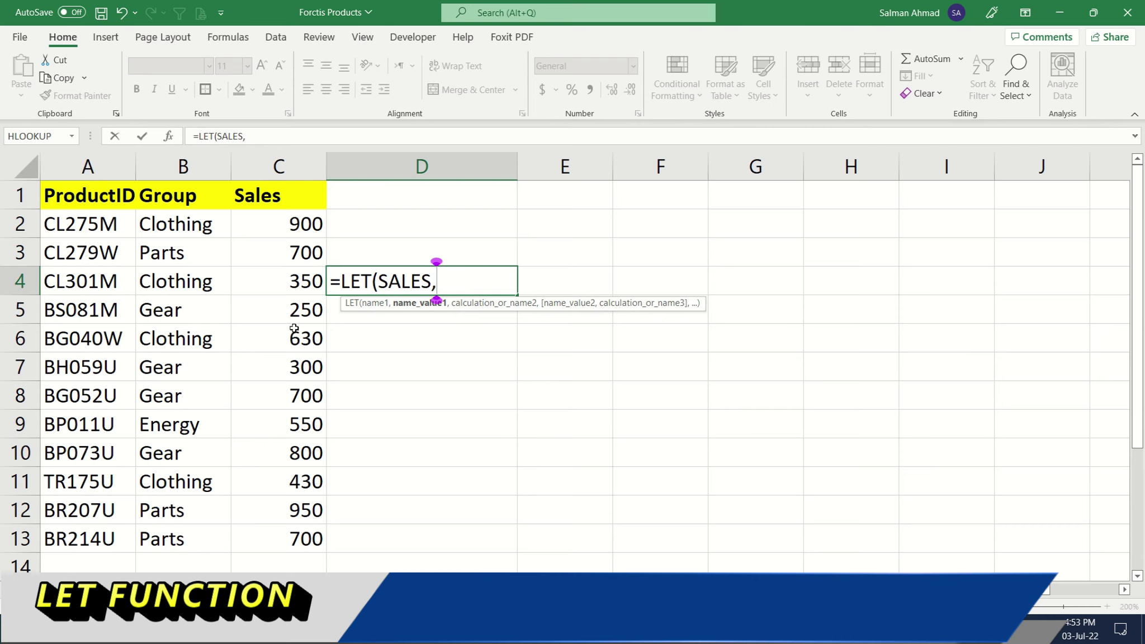
pyautogui.write('SU')
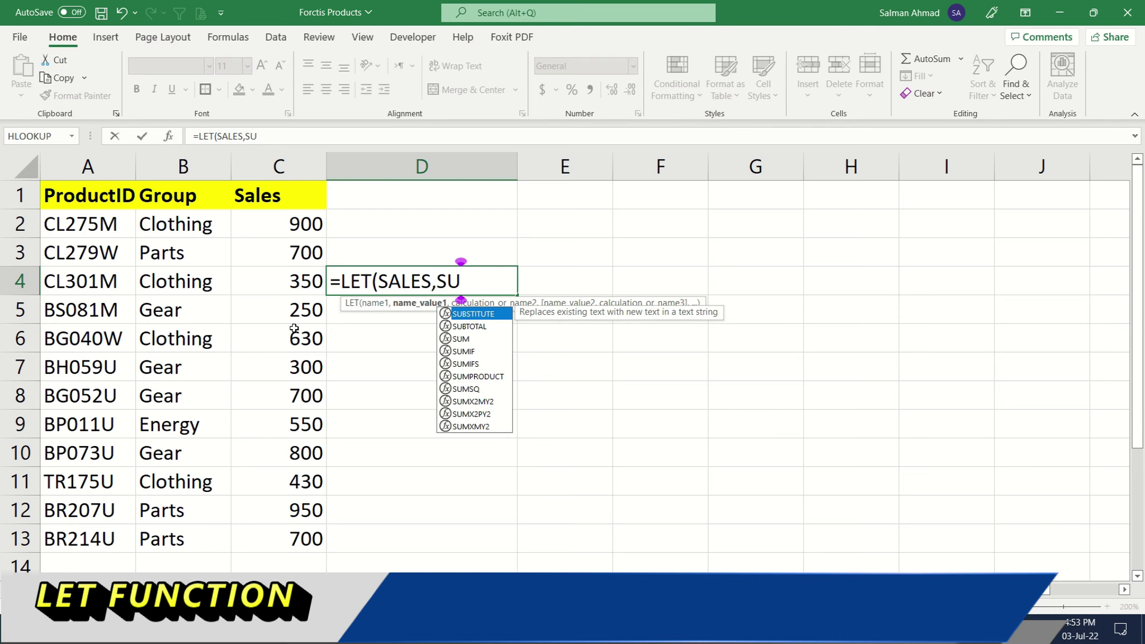
pyautogui.write('M(')
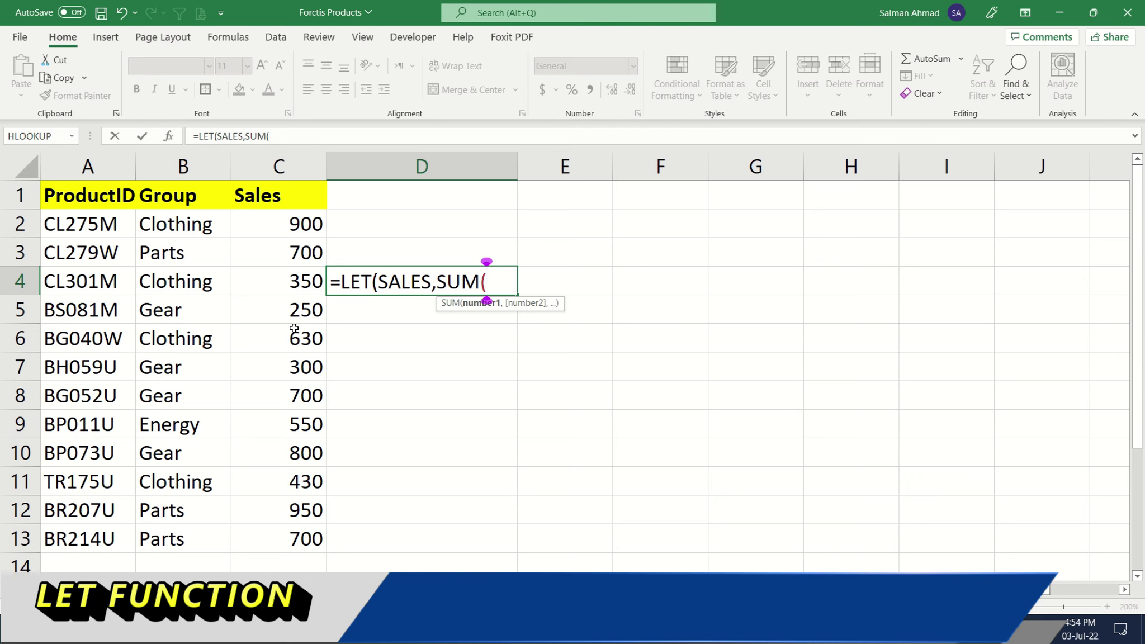
pyautogui.moveTo(287, 226); pyautogui.dragTo(319, 536)
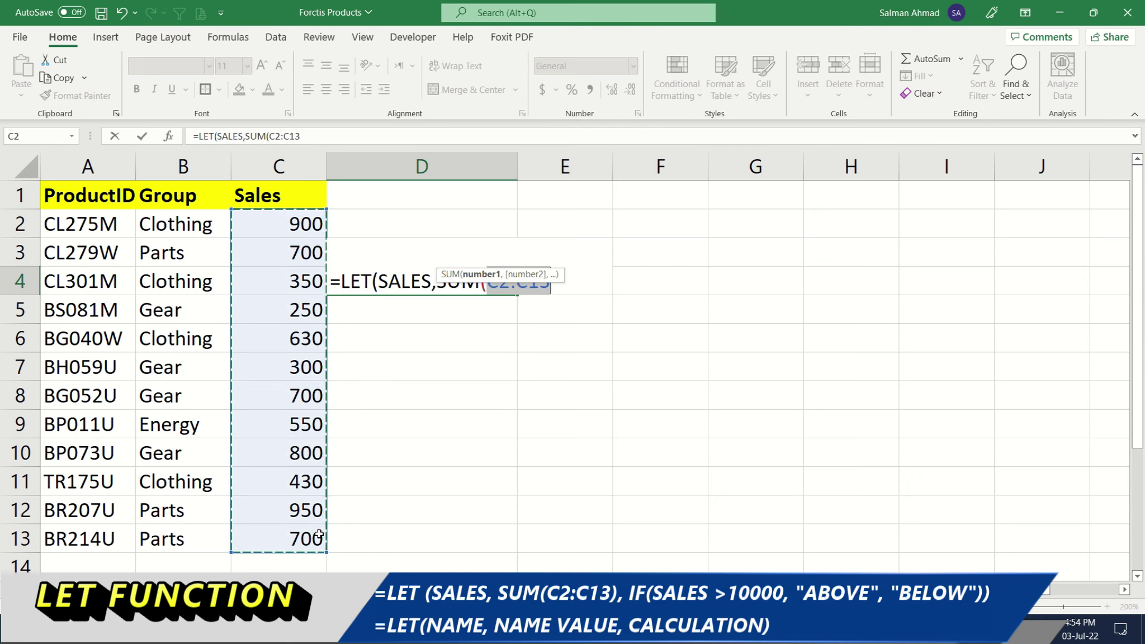
pyautogui.write(')')
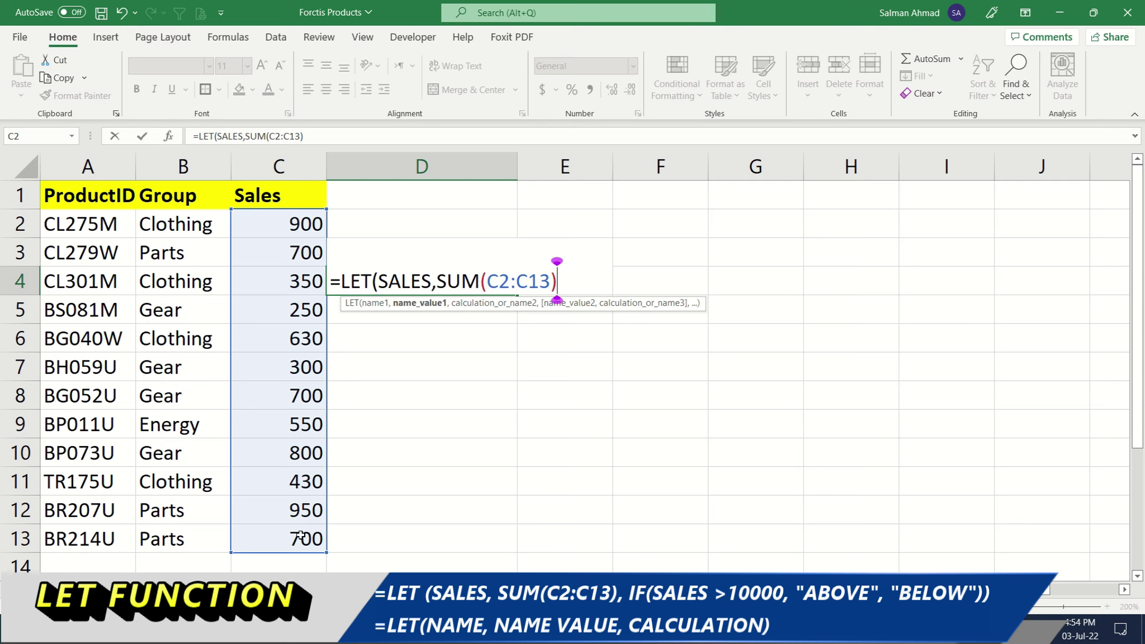
pyautogui.write(',')
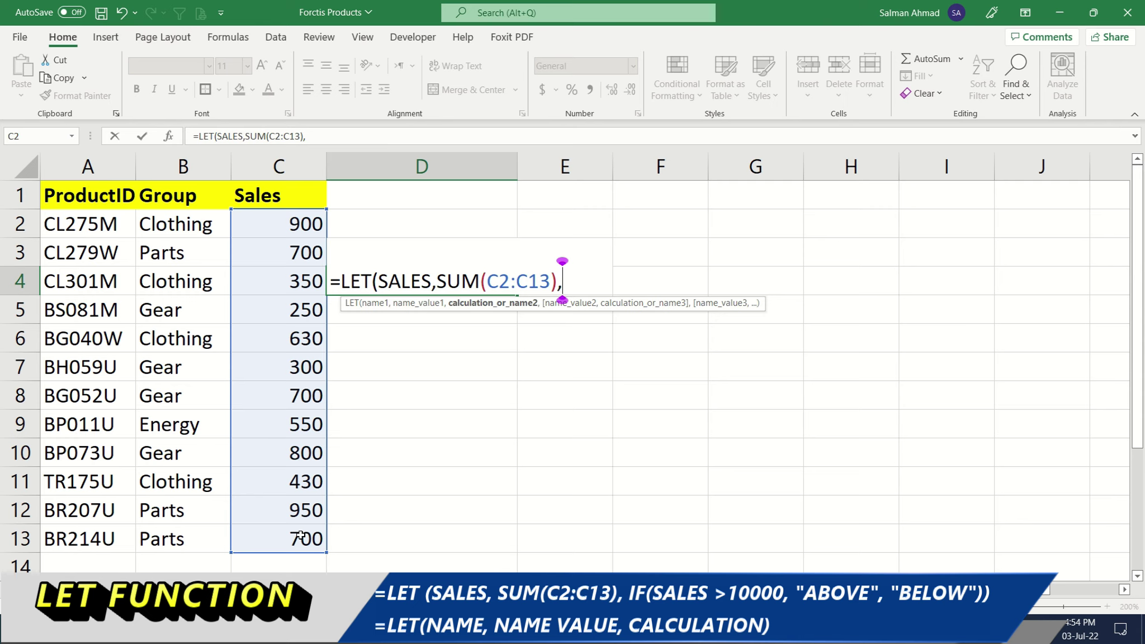
# Complete the D4 formula with the calculation IF(SALES>10000,"ABOVE","BELOW") and enter it.
pyautogui.write('IF(')
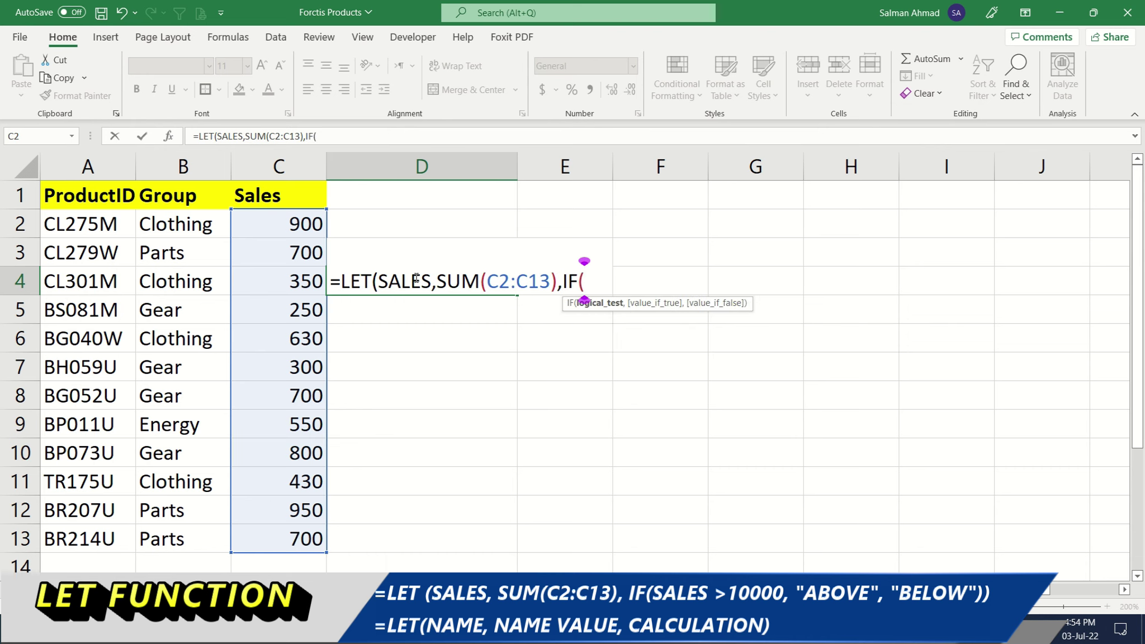
pyautogui.write('SALES')
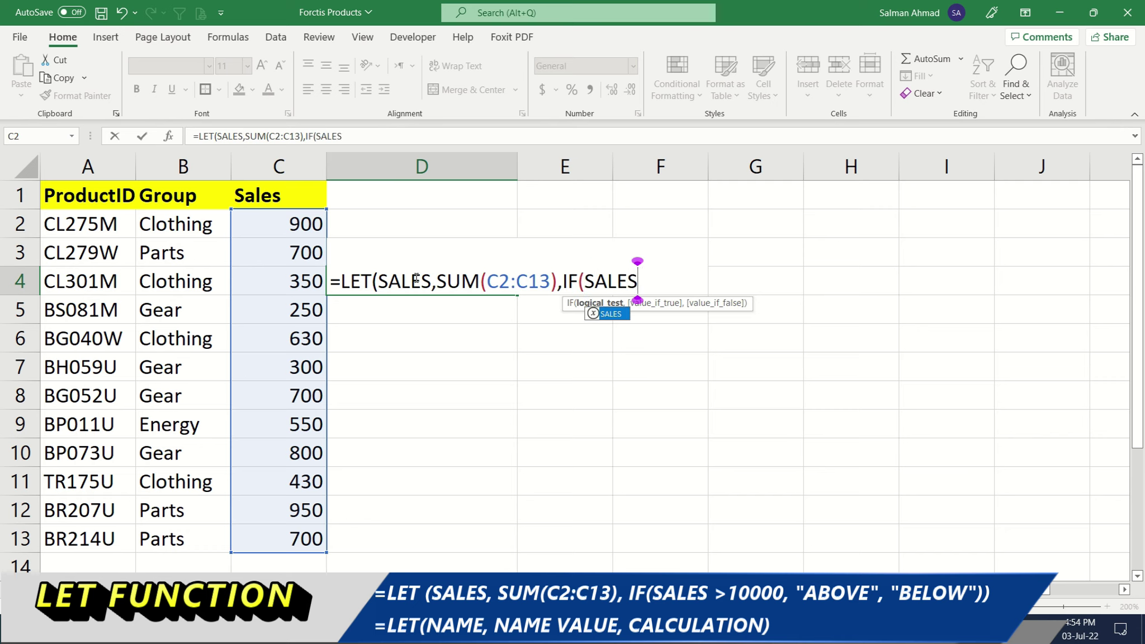
pyautogui.write('>10000')
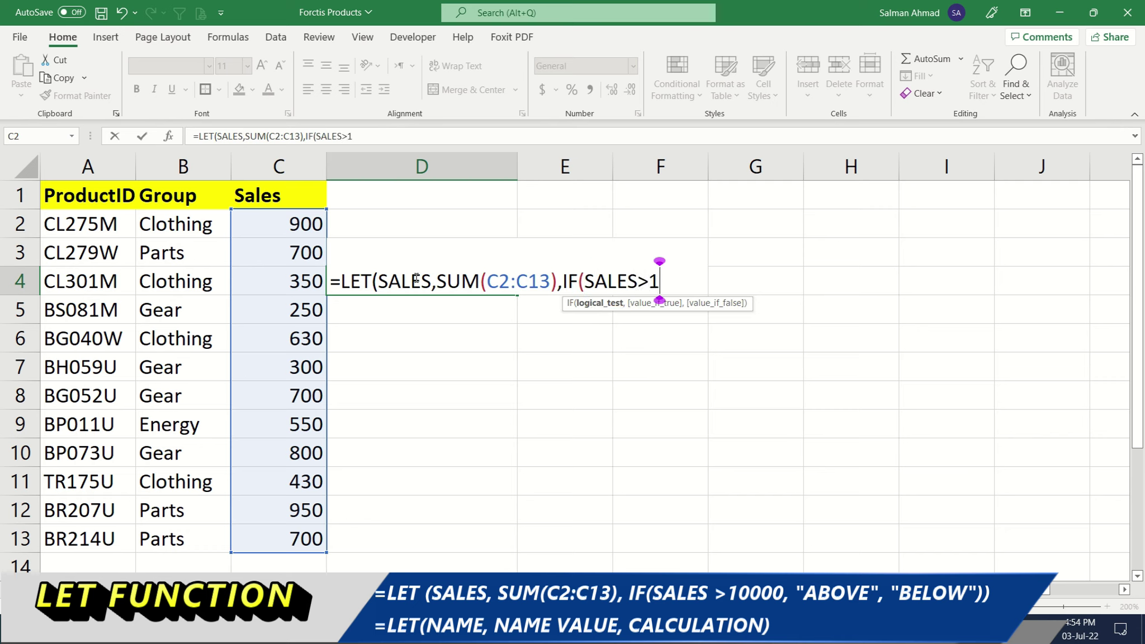
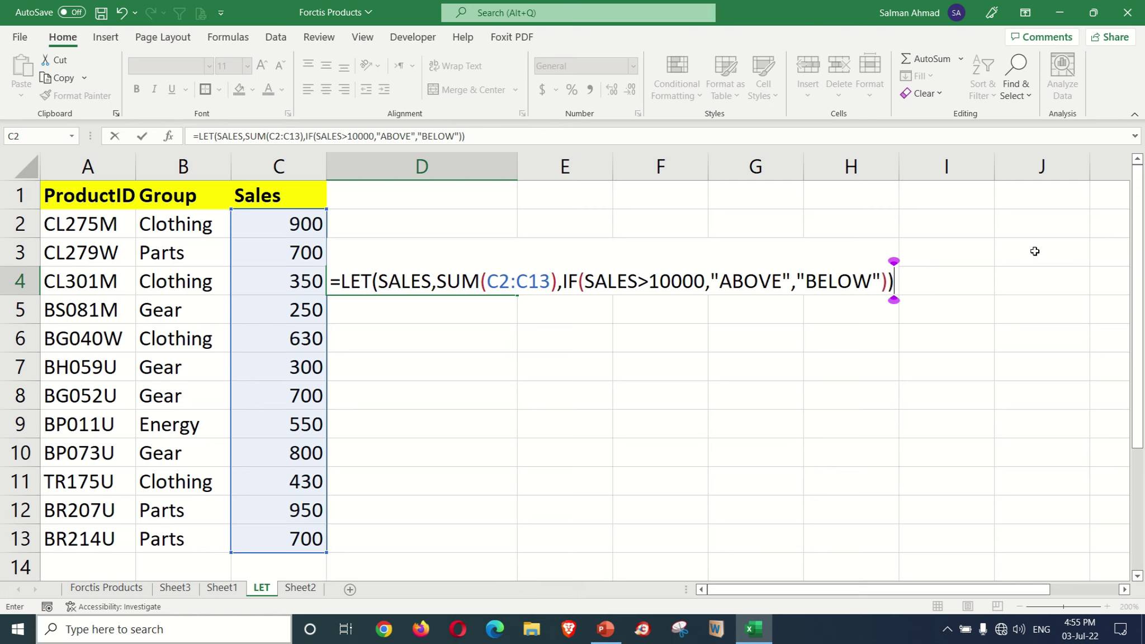
pyautogui.press('Return')
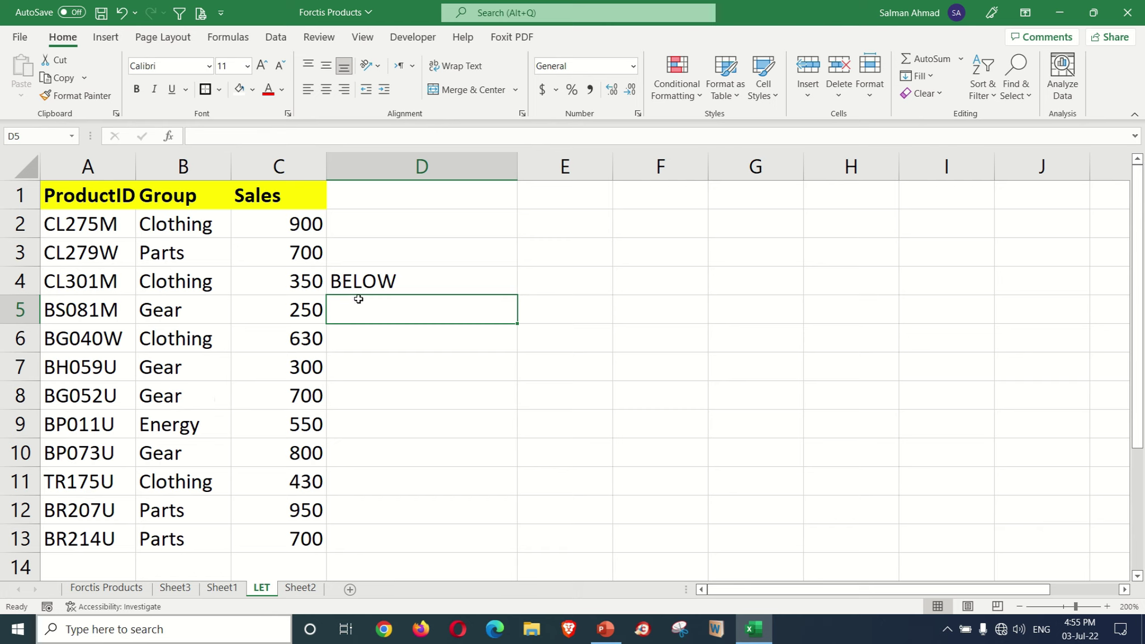
# Total the Sales values C2:C13 in cell C14 with AutoSum and check the resulting formula.
pyautogui.moveTo(293, 225); pyautogui.dragTo(300, 569)
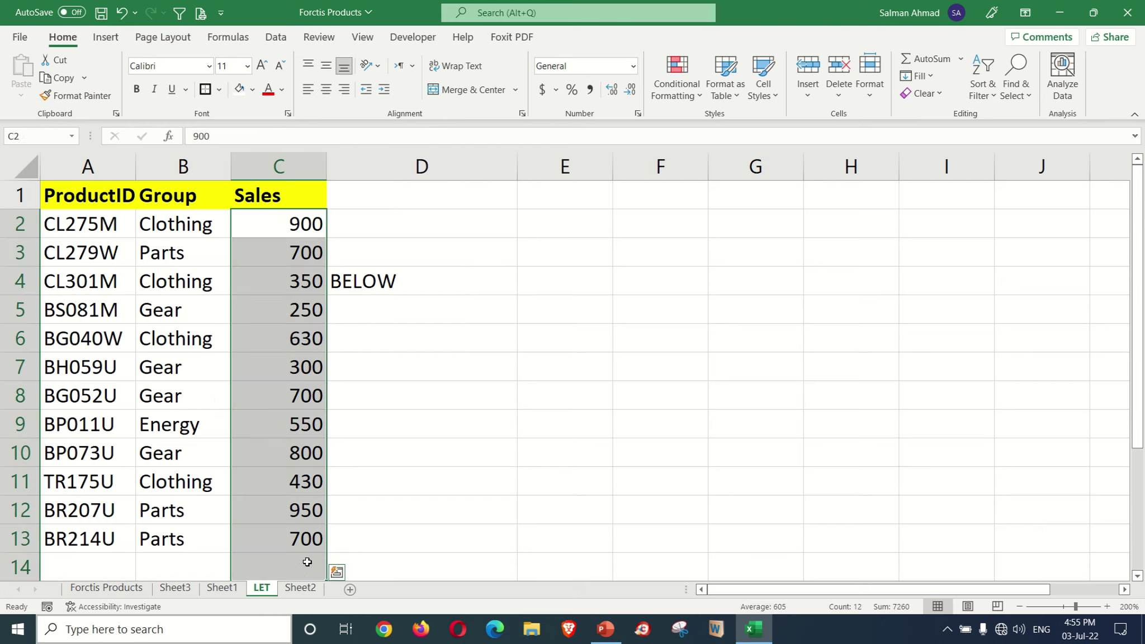
pyautogui.click(924, 59)
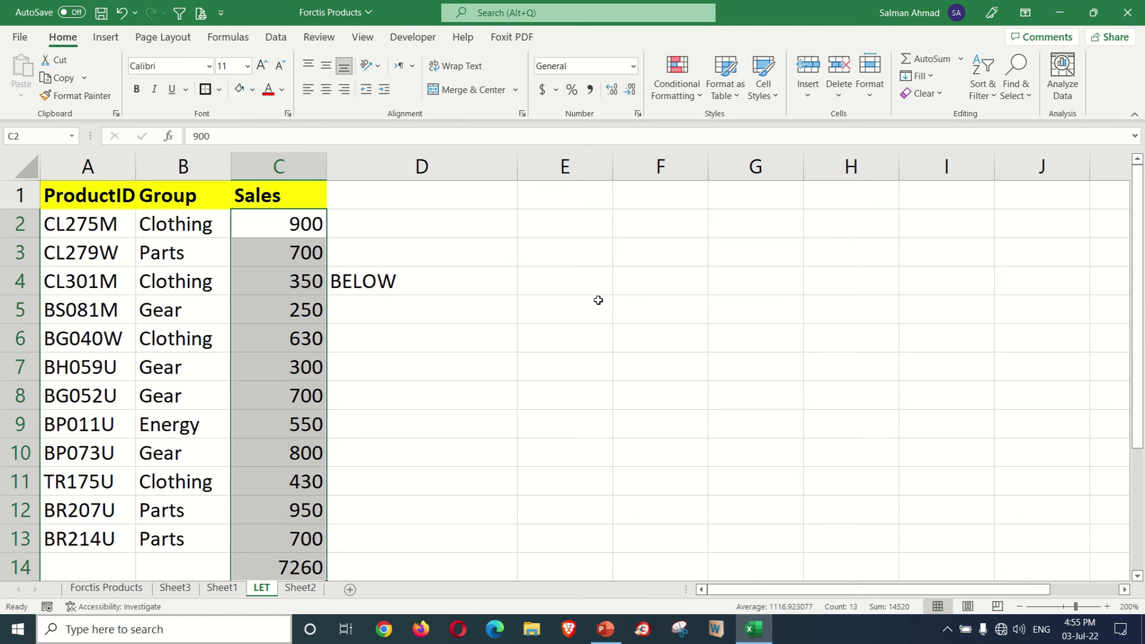
pyautogui.click(307, 572)
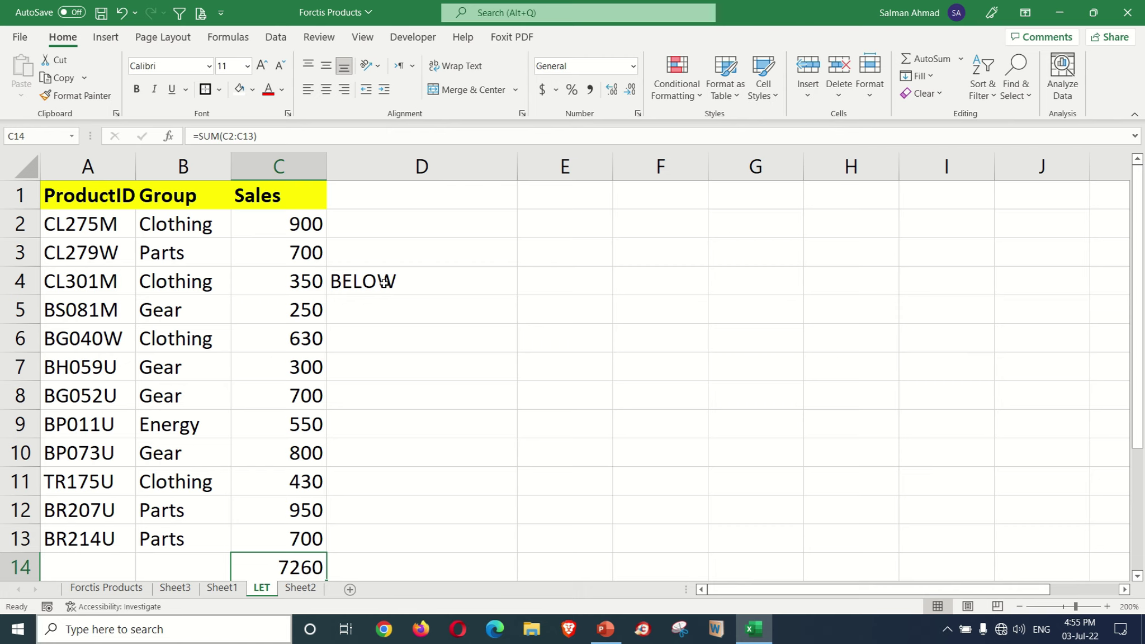
pyautogui.click(310, 310)
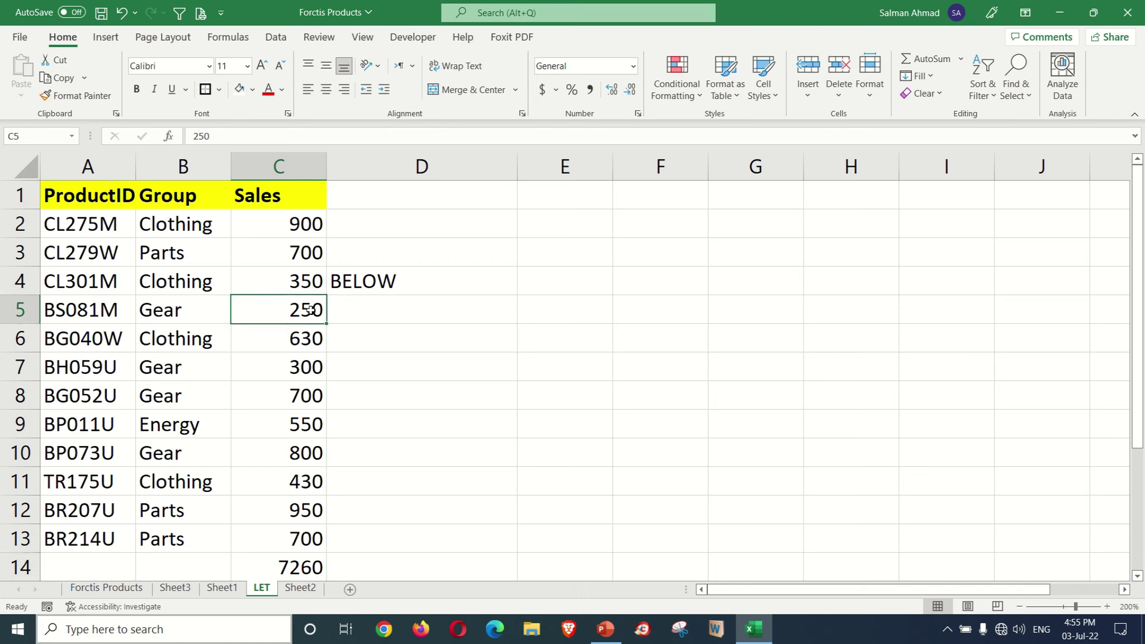
# Set the Sales values in C5 to 2000 and C7 to 3000, and check the LET result in D4.
pyautogui.write('2000')
pyautogui.press('Return')
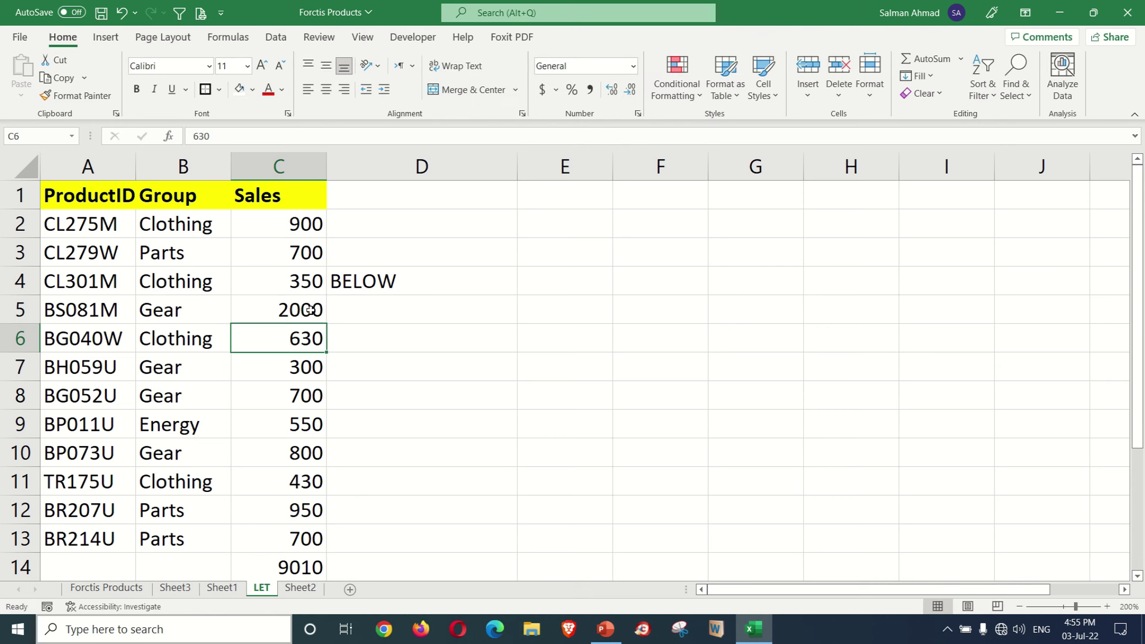
pyautogui.click(306, 366)
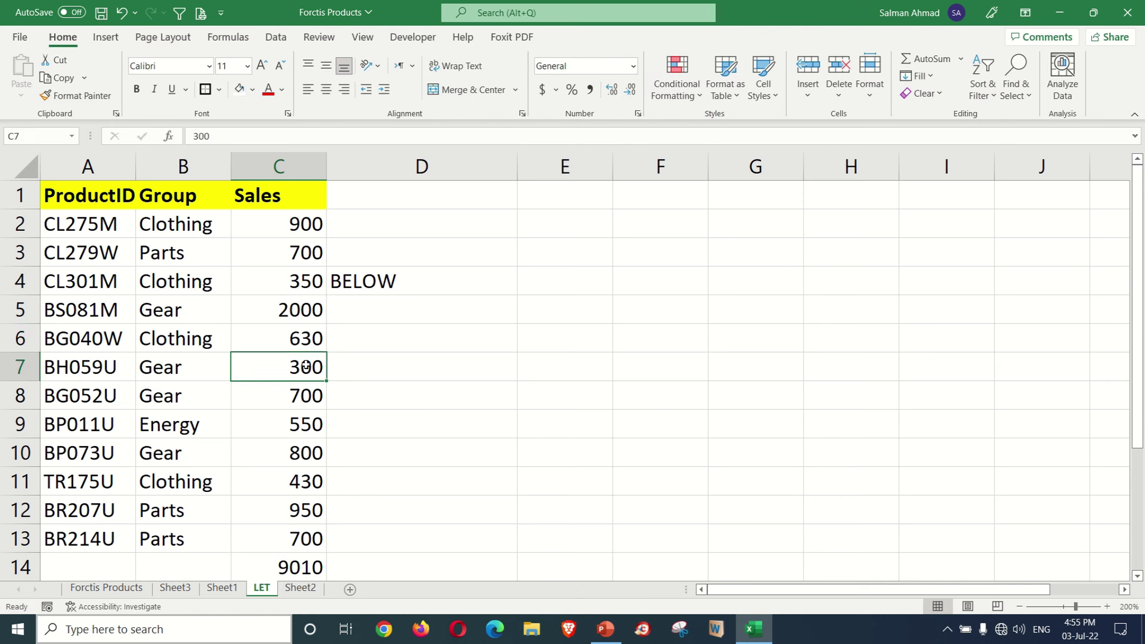
pyautogui.write('3000')
pyautogui.press('Return')
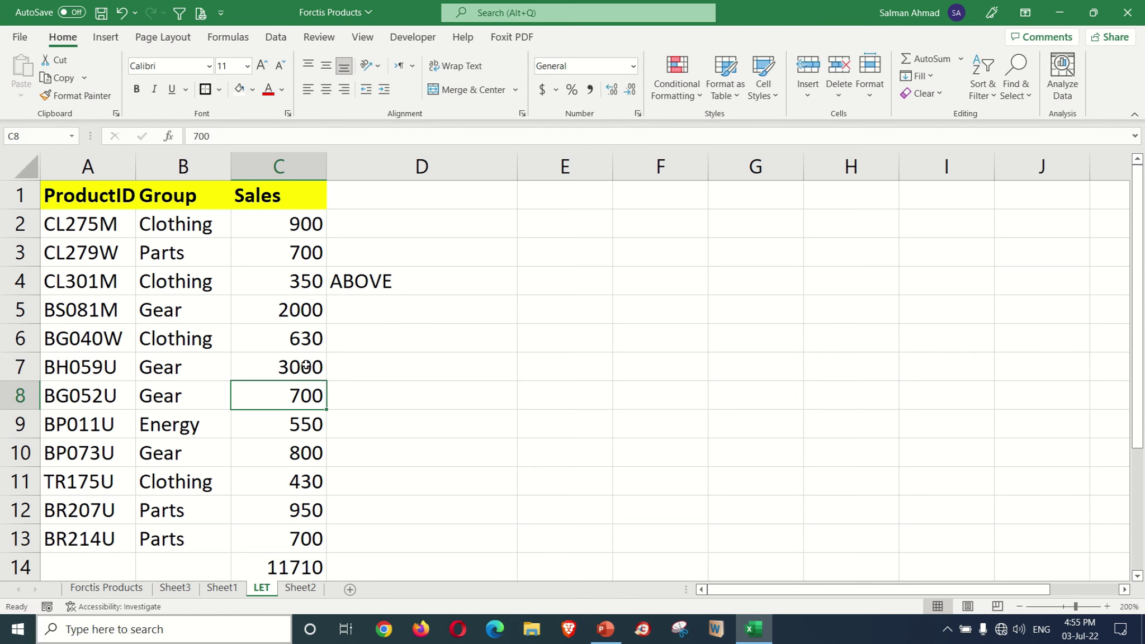
pyautogui.click(362, 286)
# Set the Sales value of product BH059U in cell C7 to 300.
pyautogui.click(314, 370)
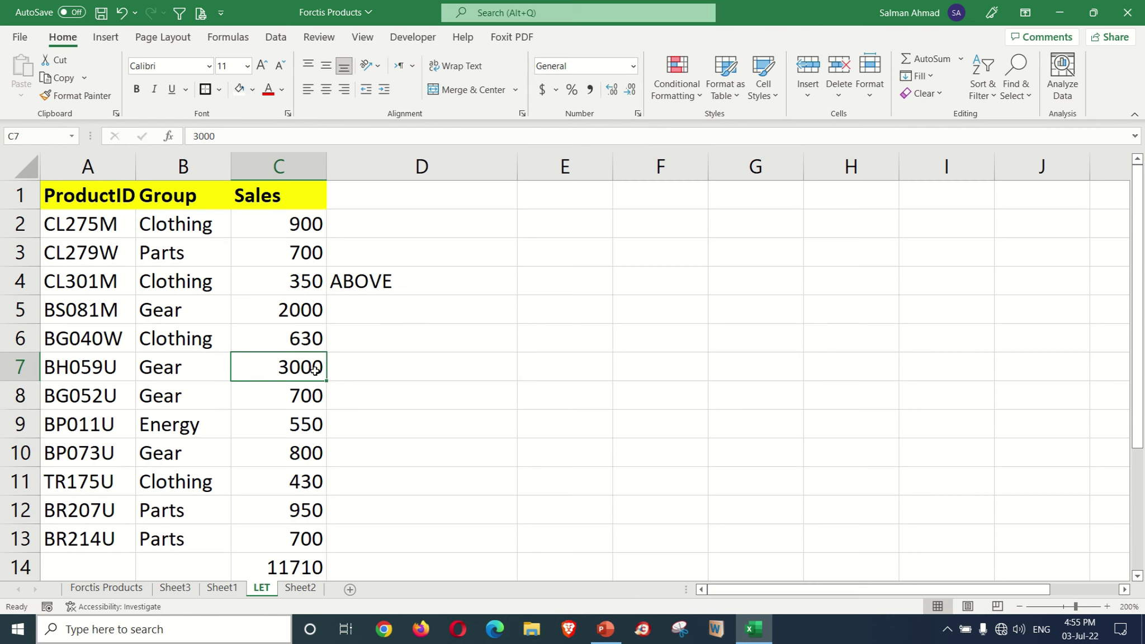
pyautogui.write('300')
pyautogui.press('Return')
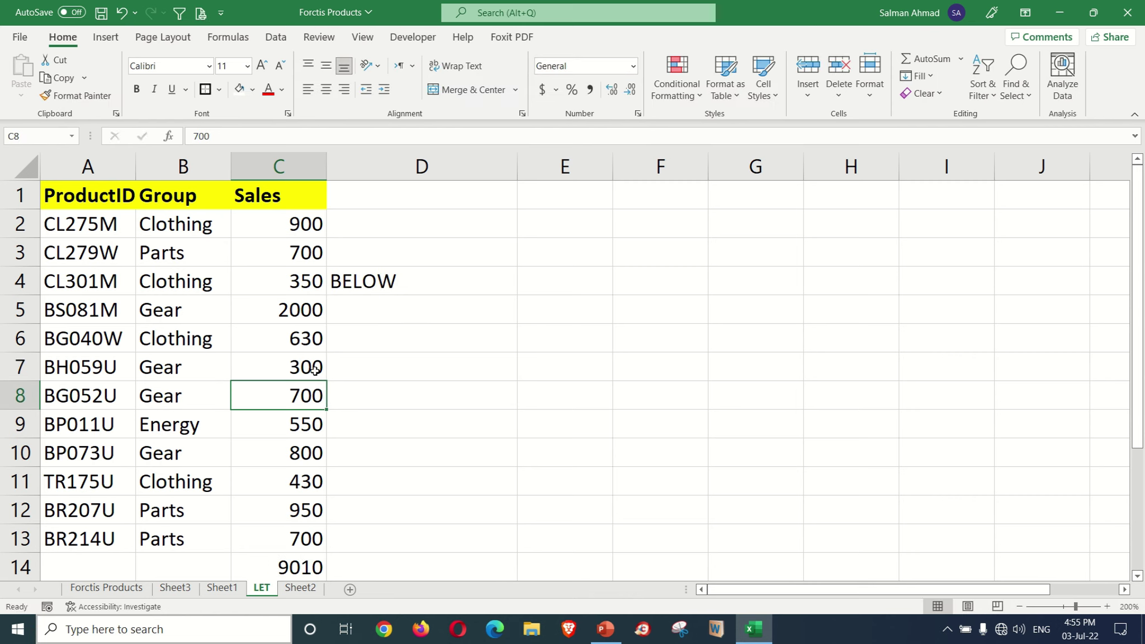
# Clear the Sales total from cell C14 and select D4 to review its LET formula.
pyautogui.click(312, 565)
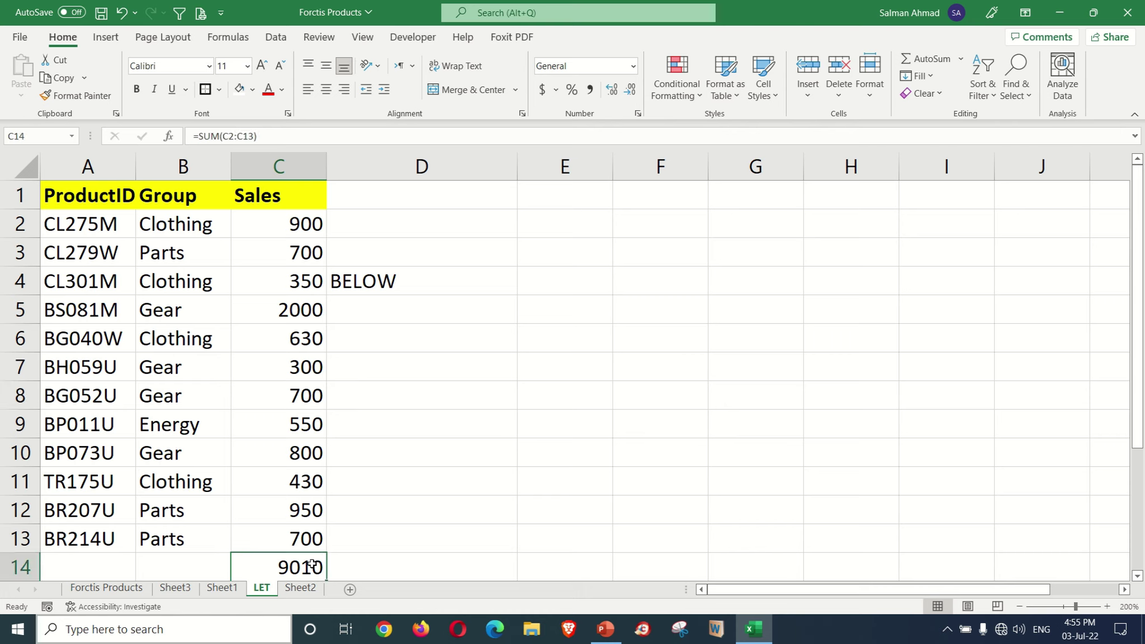
pyautogui.press('Delete')
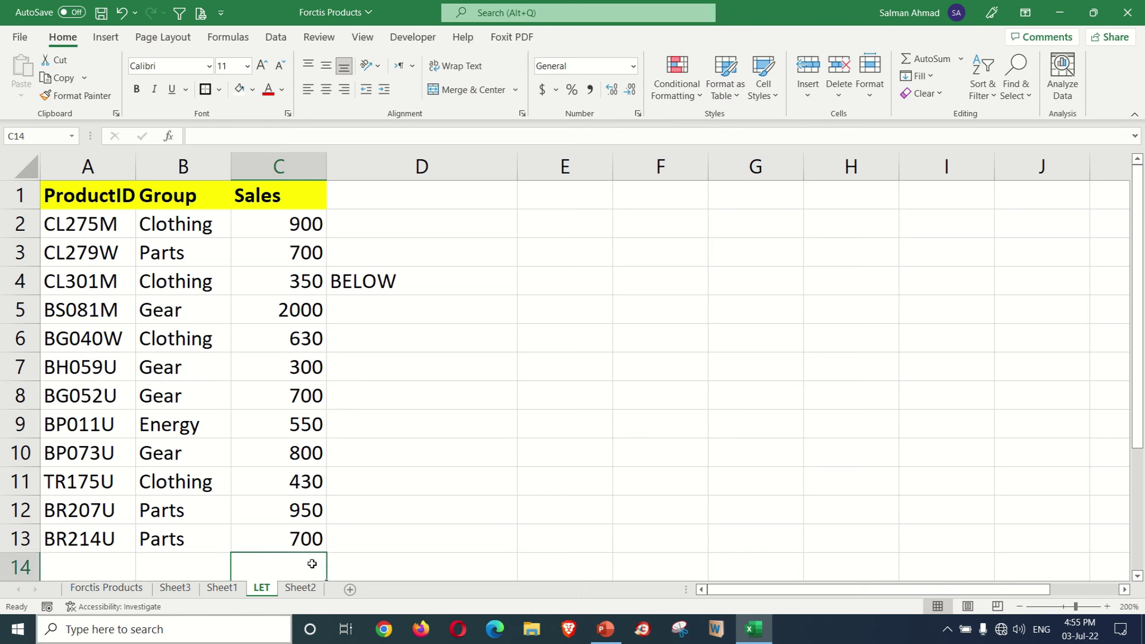
pyautogui.click(391, 283)
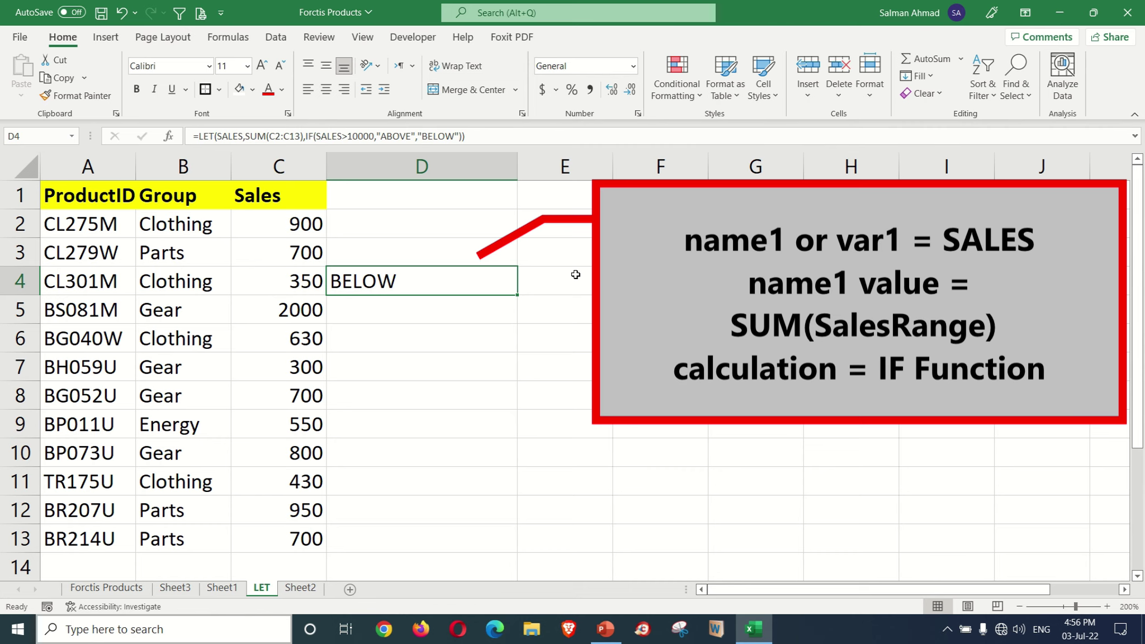
# Read the reasons for using the LET function on Sheet2 and return to the LET sheet.
pyautogui.click(300, 588)
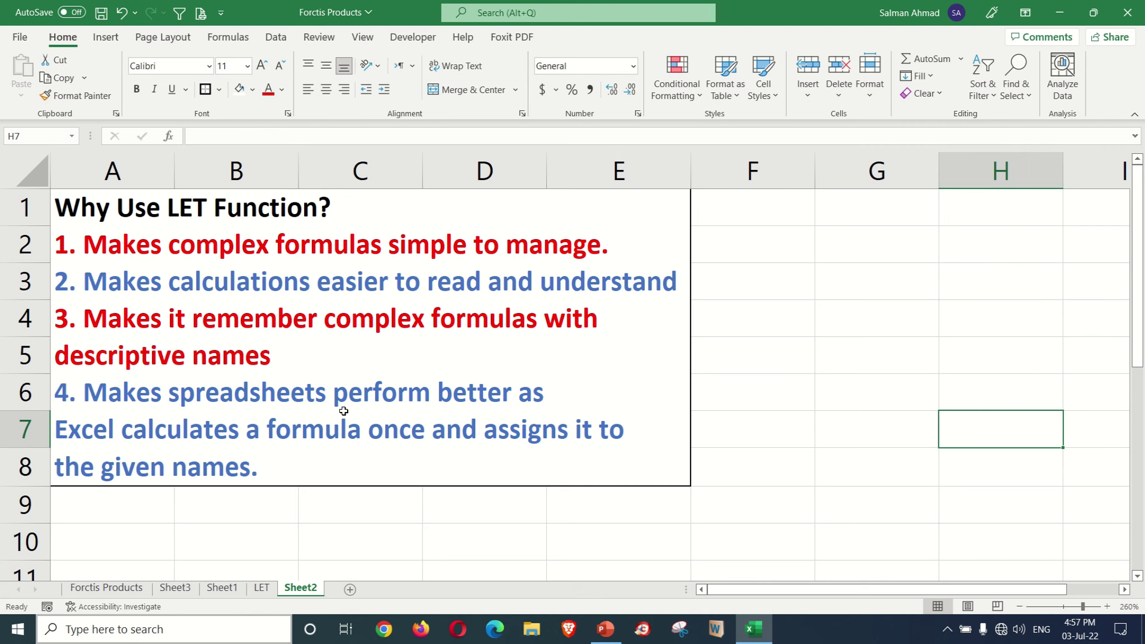
pyautogui.click(262, 588)
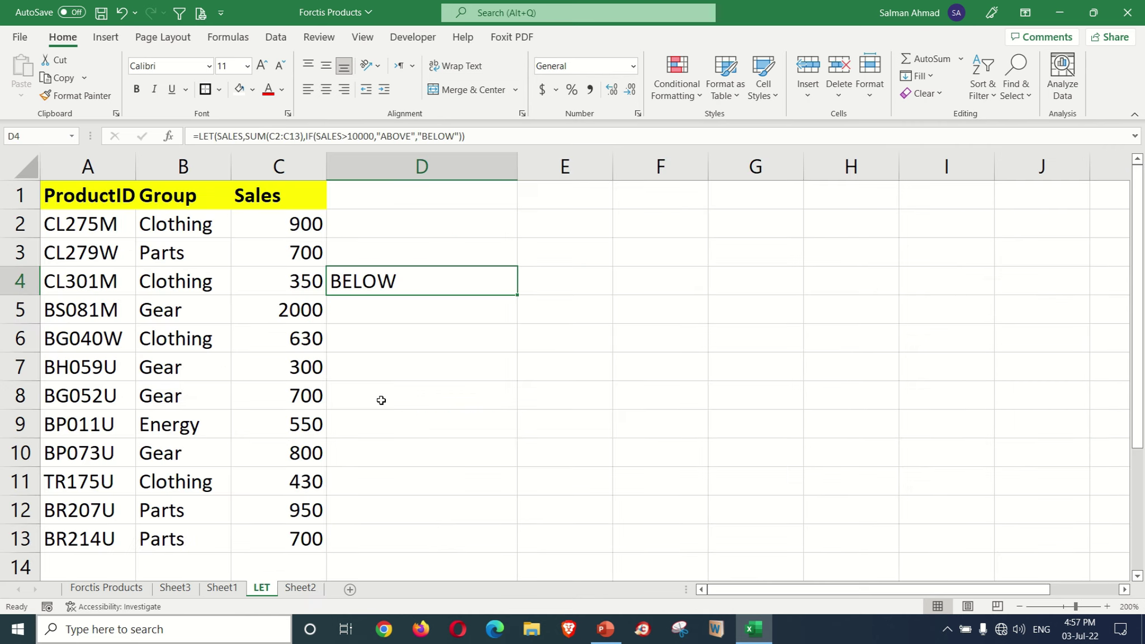